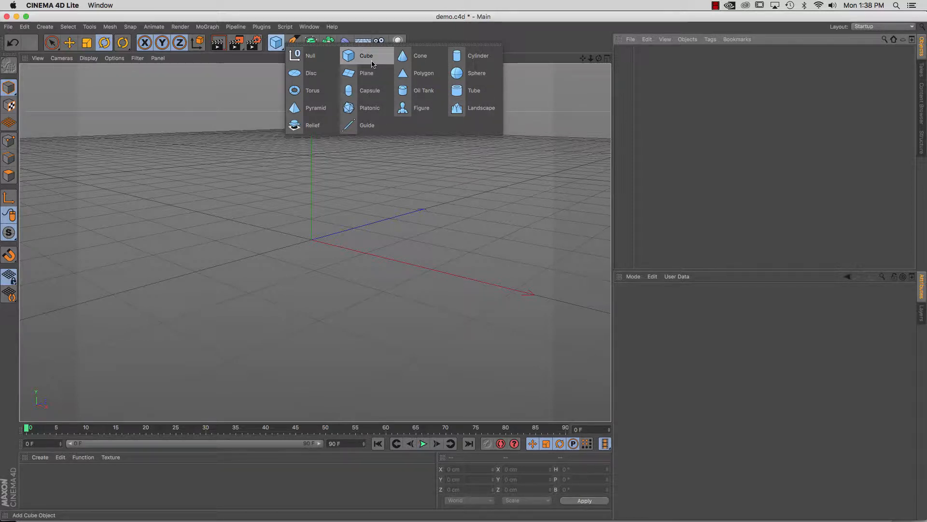
Add a cube and set its Y scale to 3.
{"action": "left_click", "coordinate": [372, 64]}
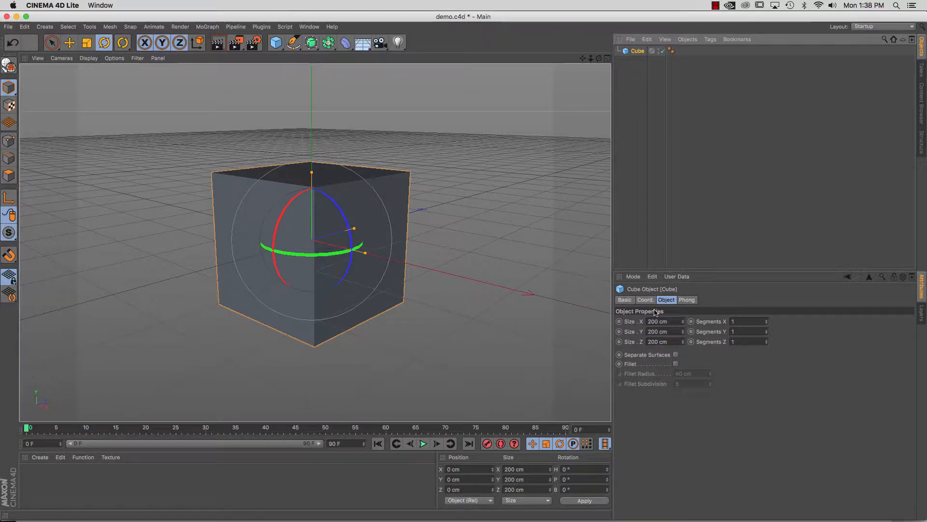
{"action": "left_click", "coordinate": [626, 300]}
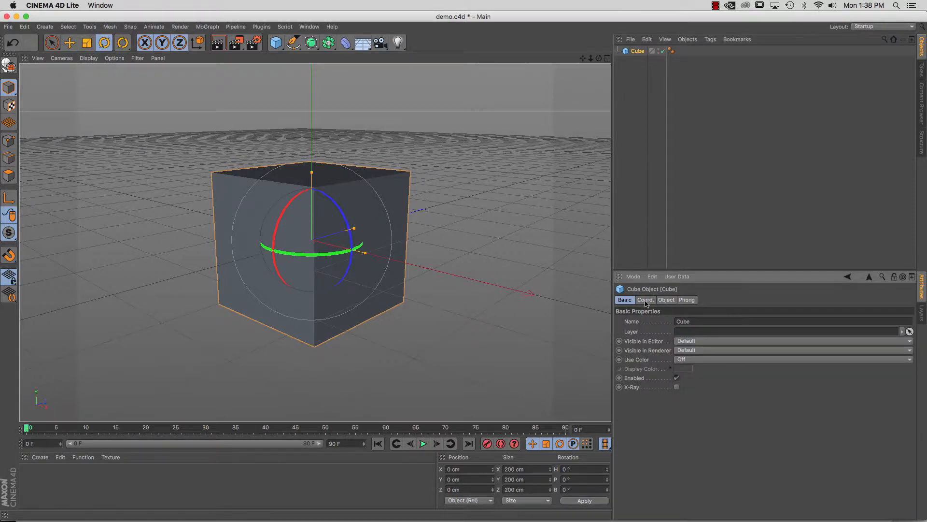
{"action": "left_click", "coordinate": [648, 302]}
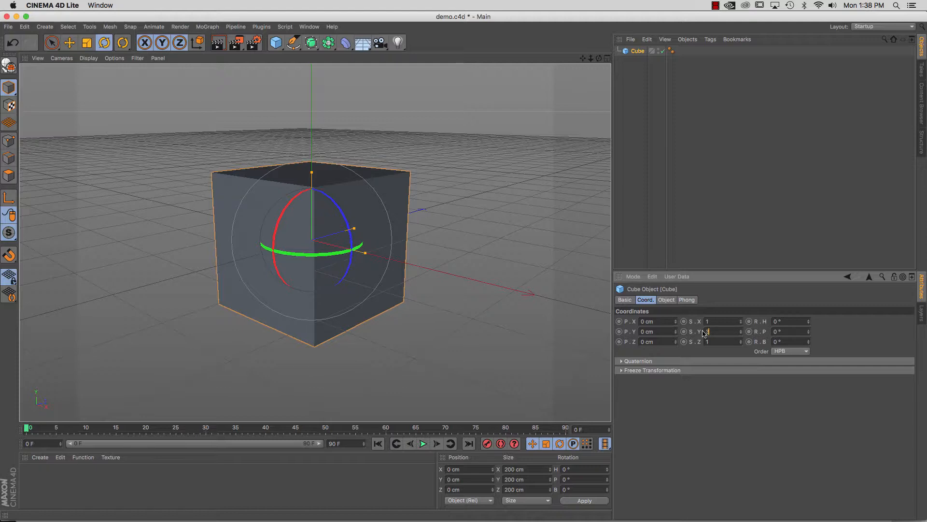
{"action": "left_click", "coordinate": [717, 343]}
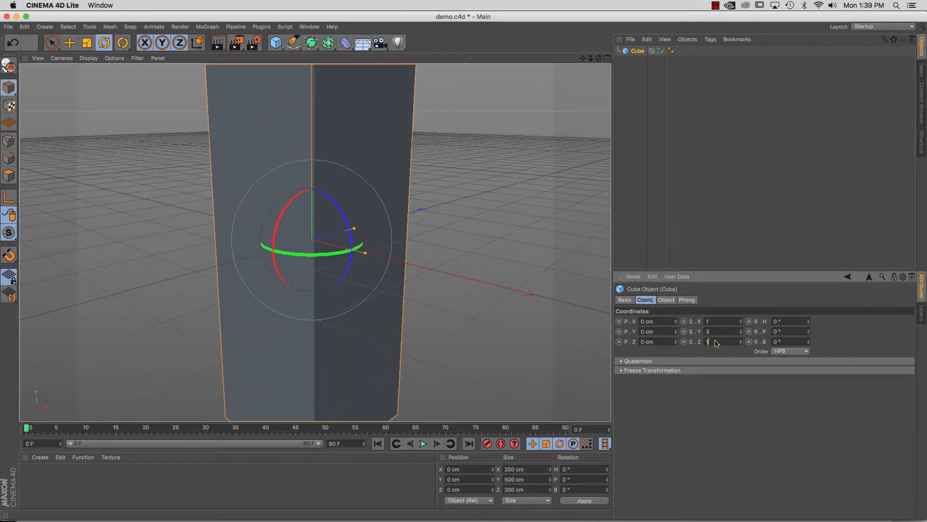
{"action": "left_click_drag", "start_coordinate": [591, 58], "coordinate": [560, 62]}
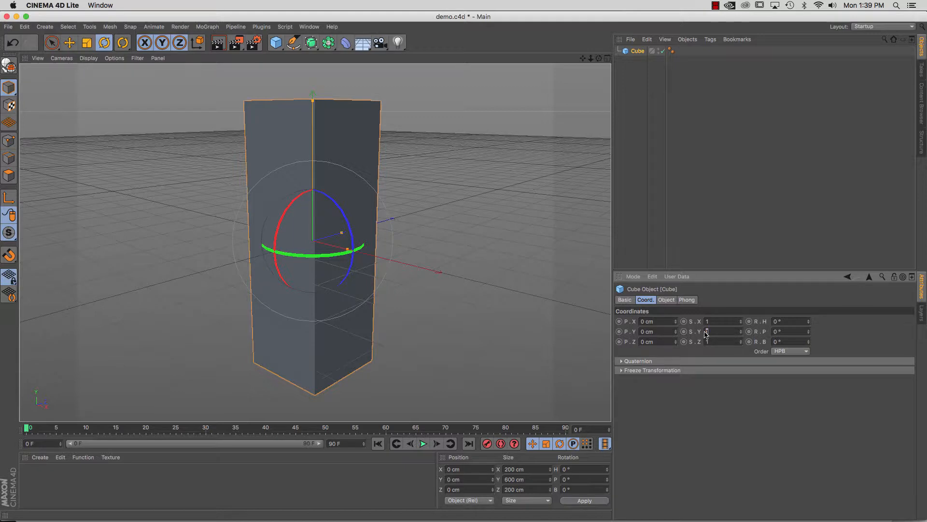
{"action": "type", "text": "3"}
{"action": "key", "text": "Return"}
Set the cube's heading and pitch rotation to 45° each.
{"action": "double_click", "coordinate": [775, 322]}
{"action": "type", "text": "45"}
{"action": "key", "text": "Return"}
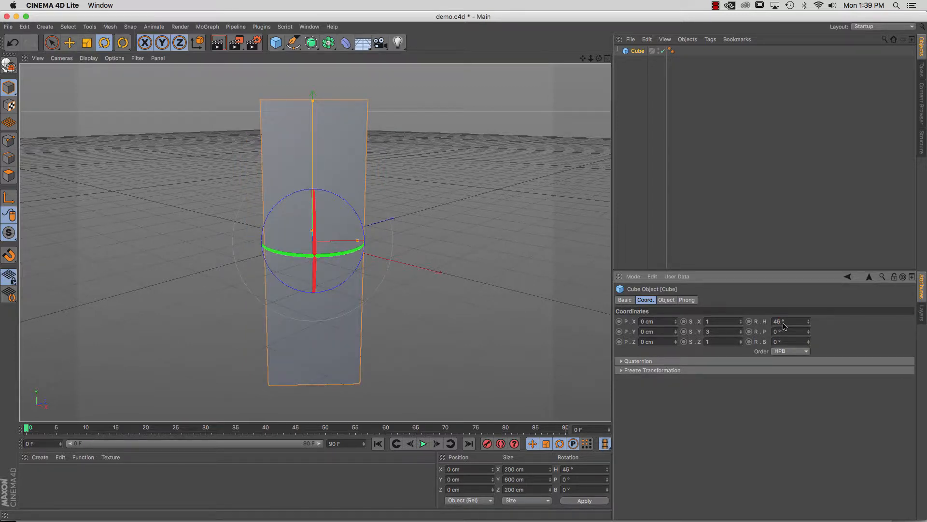
{"action": "double_click", "coordinate": [786, 332]}
{"action": "type", "text": "45"}
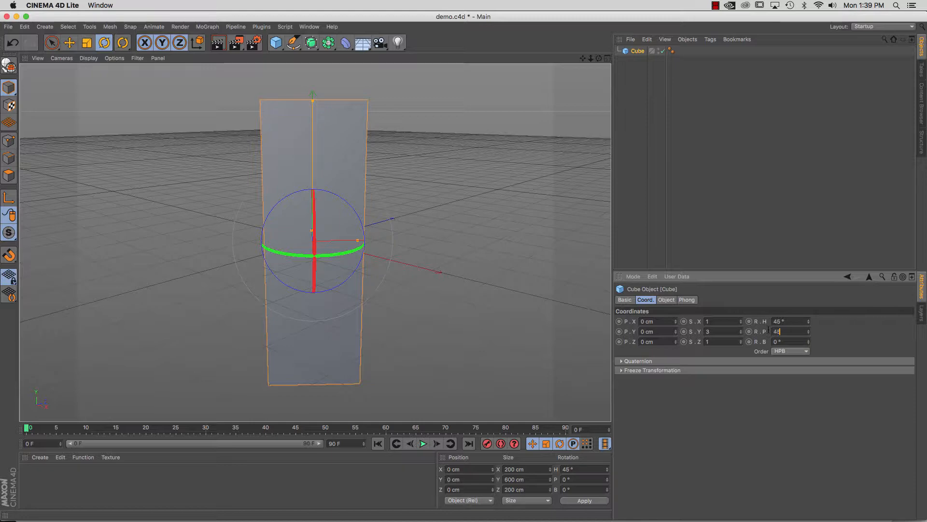
{"action": "key", "text": "Return"}
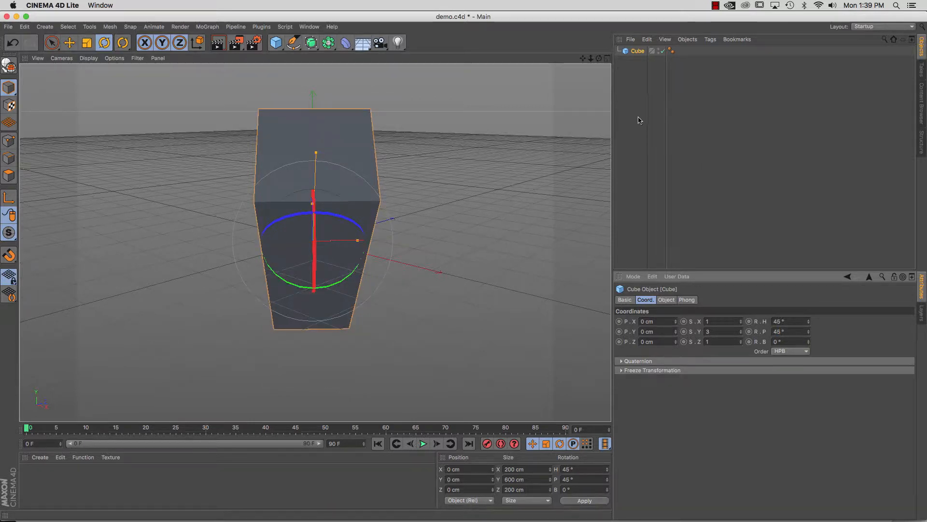
Rotate the cube freehand in the viewport to about 62° heading, 6° pitch and -2° bank.
{"action": "left_click_drag", "start_coordinate": [367, 207], "coordinate": [314, 242], "text": "alt"}
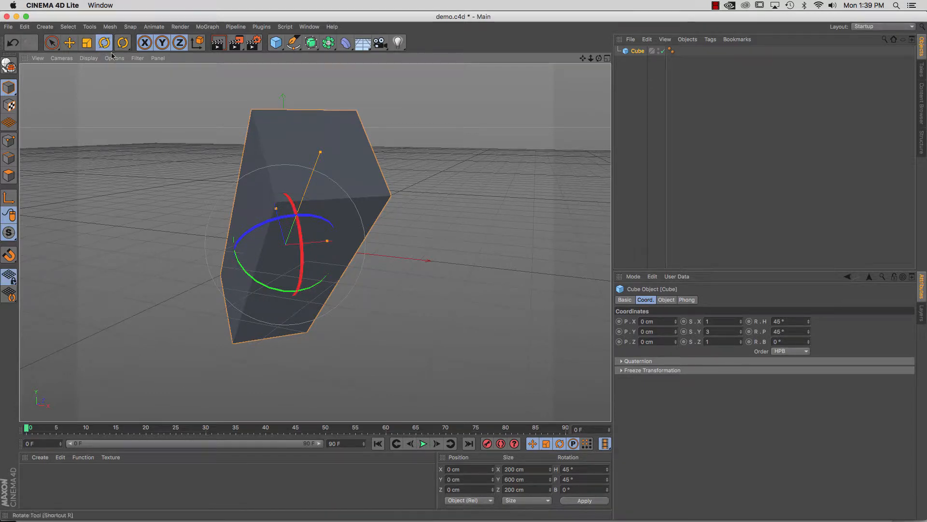
{"action": "left_click_drag", "start_coordinate": [302, 236], "coordinate": [287, 266]}
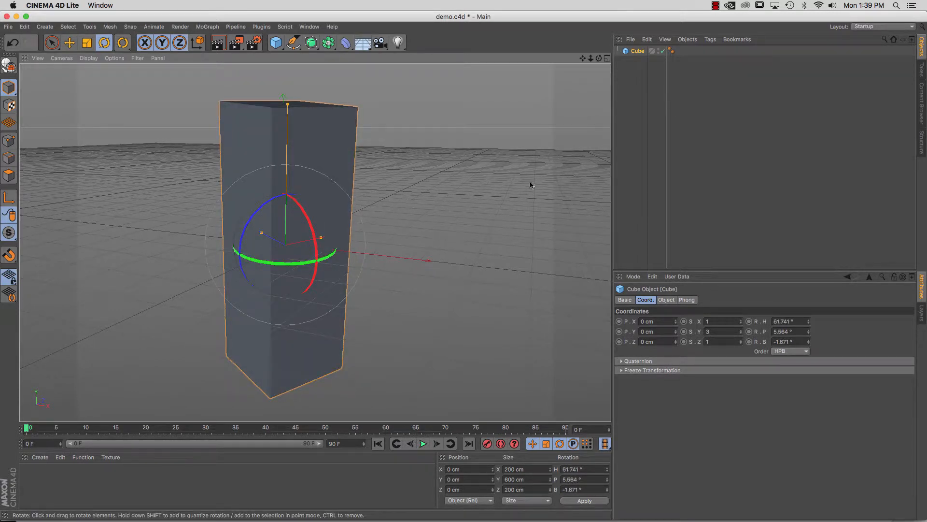
Undo the cube's rotation and scale changes.
{"action": "key", "text": "super+z"}
{"action": "key", "text": "super+z"}
{"action": "key", "text": "super+z"}
{"action": "key", "text": "super+z"}
{"action": "key", "text": "super+z"}
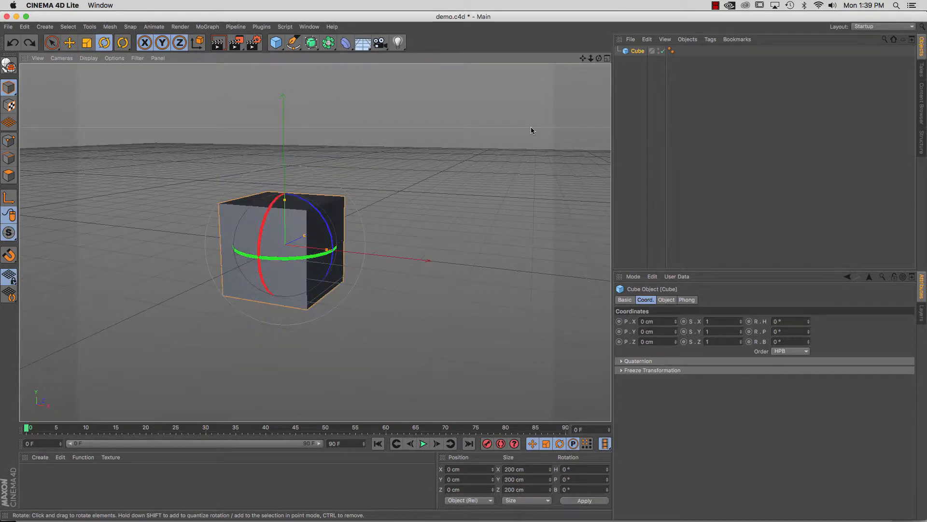
Enable the fillet on the cube and set its fillet subdivision to 1.
{"action": "left_click", "coordinate": [634, 52]}
{"action": "left_click", "coordinate": [667, 300]}
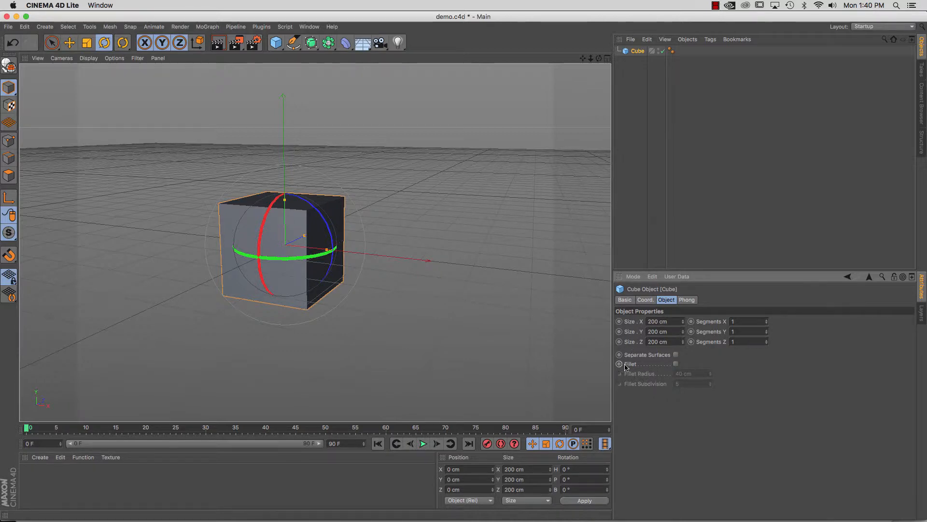
{"action": "left_click", "coordinate": [676, 364]}
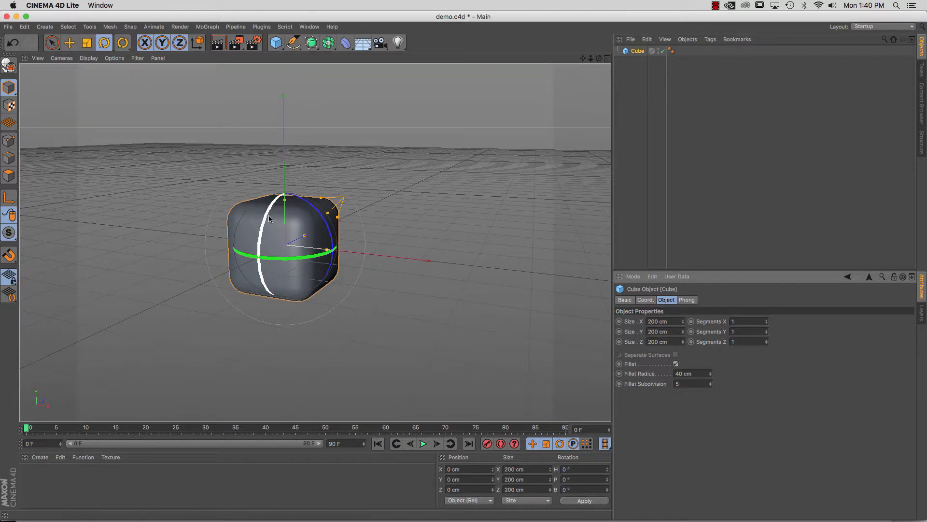
{"action": "left_click", "coordinate": [711, 386]}
{"action": "left_click", "coordinate": [711, 386]}
{"action": "left_click", "coordinate": [710, 386]}
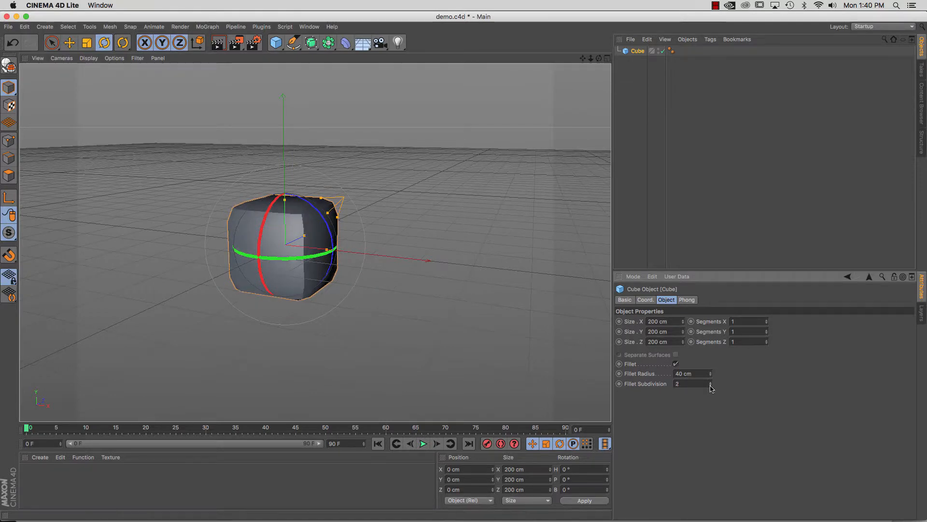
{"action": "left_click", "coordinate": [711, 386]}
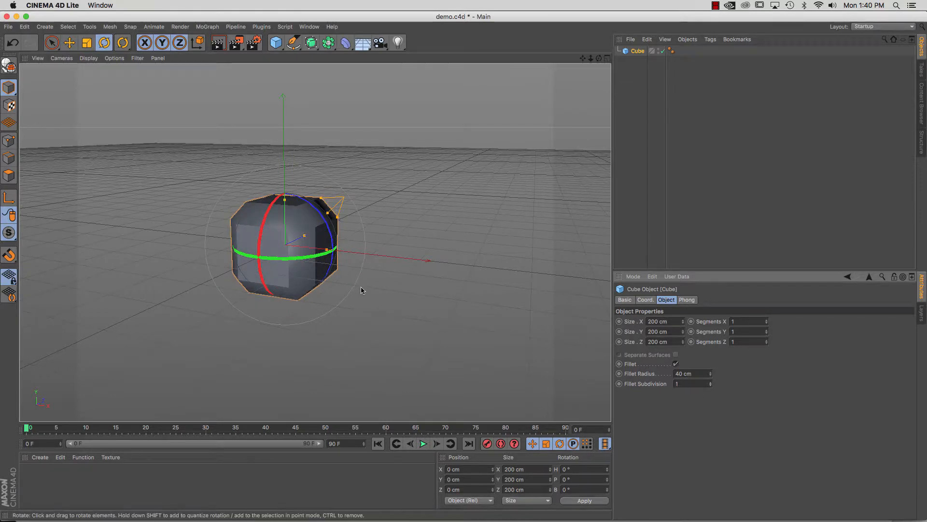
Set the cube's fillet radius to 17 cm and render a preview in the viewport.
{"action": "left_click", "coordinate": [711, 376]}
{"action": "left_click", "coordinate": [711, 375]}
{"action": "left_click_drag", "start_coordinate": [711, 376], "coordinate": [710, 375]}
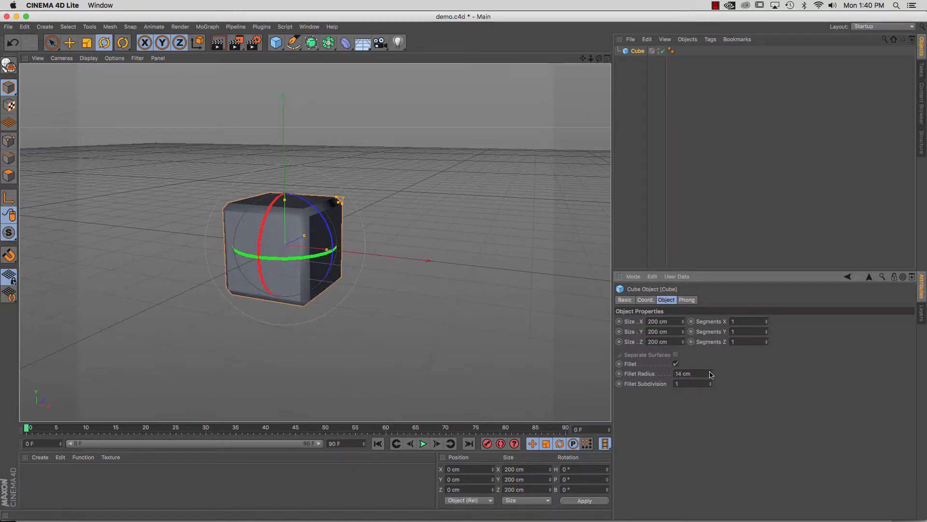
{"action": "left_click", "coordinate": [710, 371]}
{"action": "left_click", "coordinate": [710, 372]}
{"action": "left_click", "coordinate": [710, 372]}
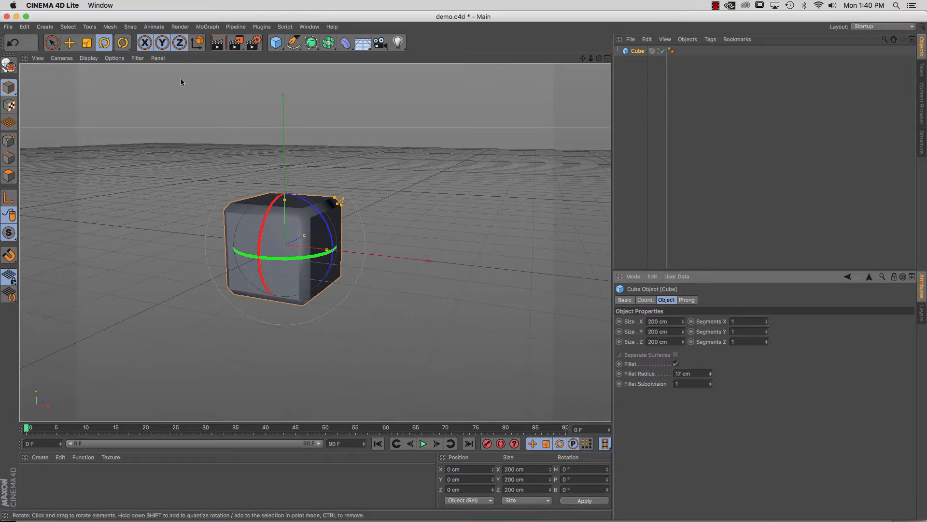
{"action": "left_click", "coordinate": [218, 44]}
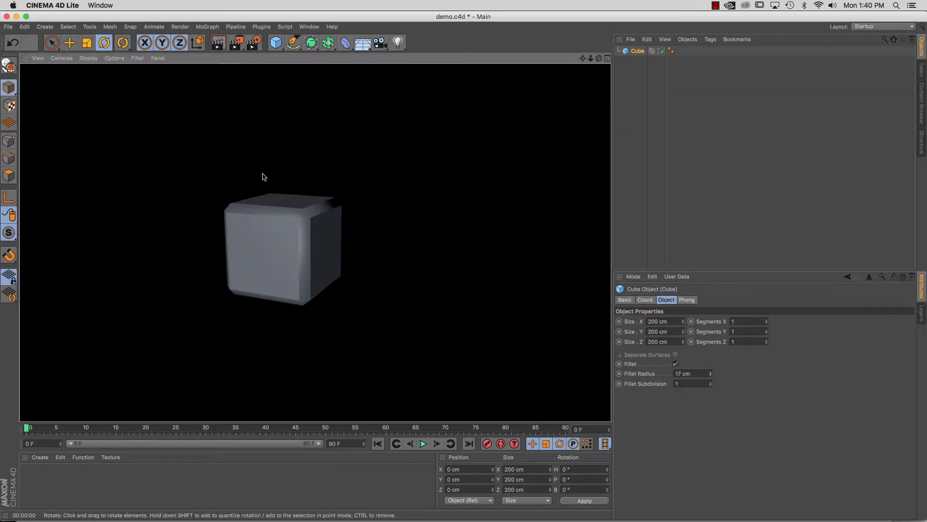
{"action": "left_click", "coordinate": [238, 210]}
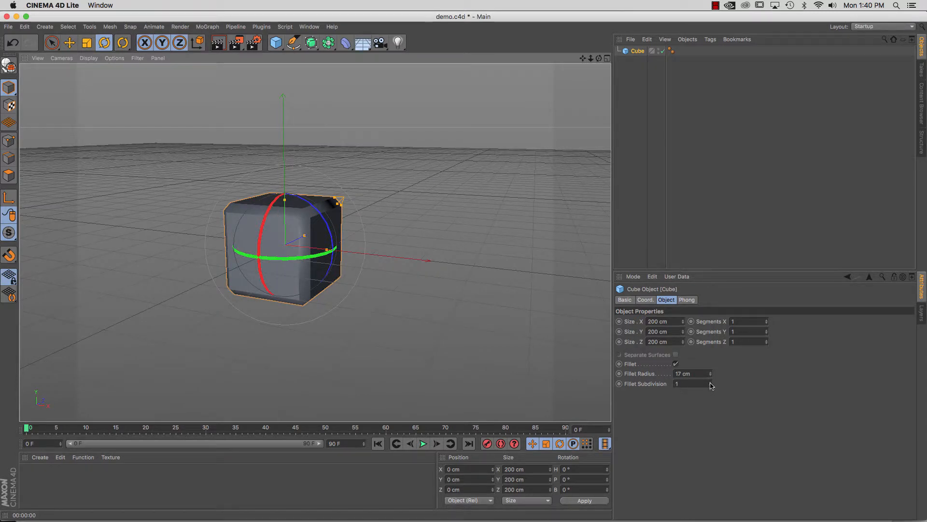
Set the cube's fillet subdivision to 9 and render the smoother edges in the viewport.
{"action": "left_click_drag", "start_coordinate": [711, 385], "coordinate": [712, 384]}
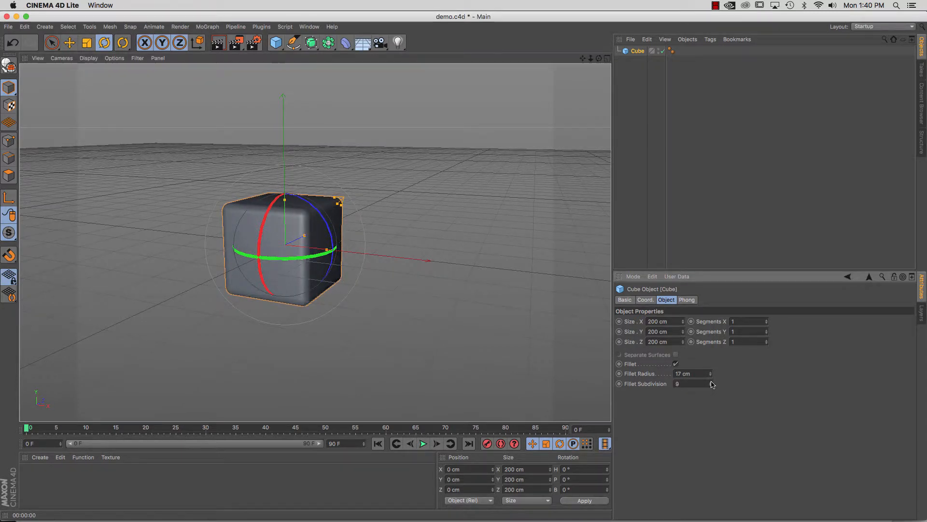
{"action": "left_click", "coordinate": [218, 44]}
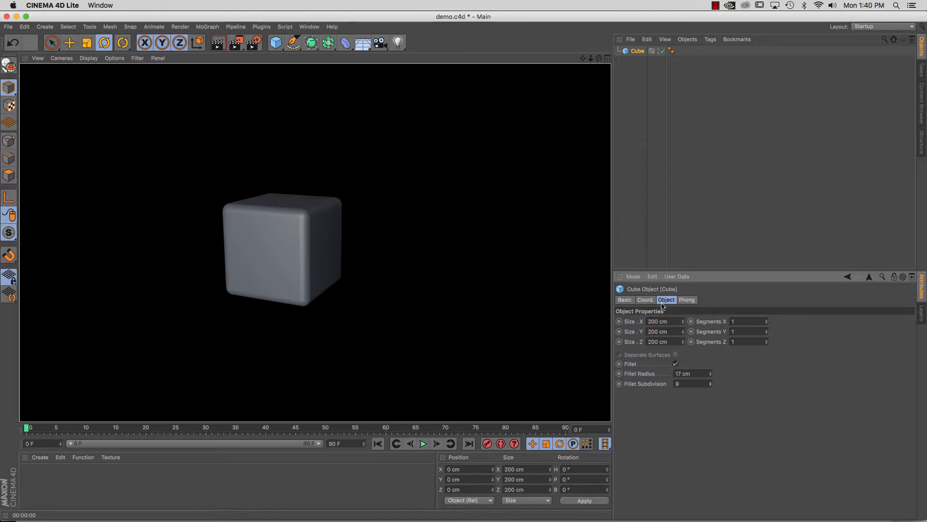
{"action": "left_click", "coordinate": [645, 299]}
{"action": "left_click", "coordinate": [667, 300]}
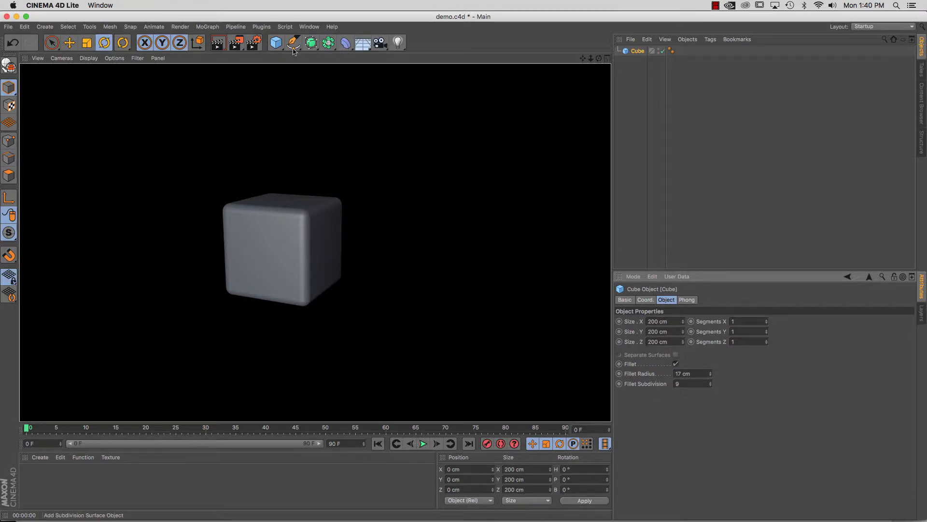
Delete the cube and add a cone primitive in its place.
{"action": "left_click", "coordinate": [276, 44]}
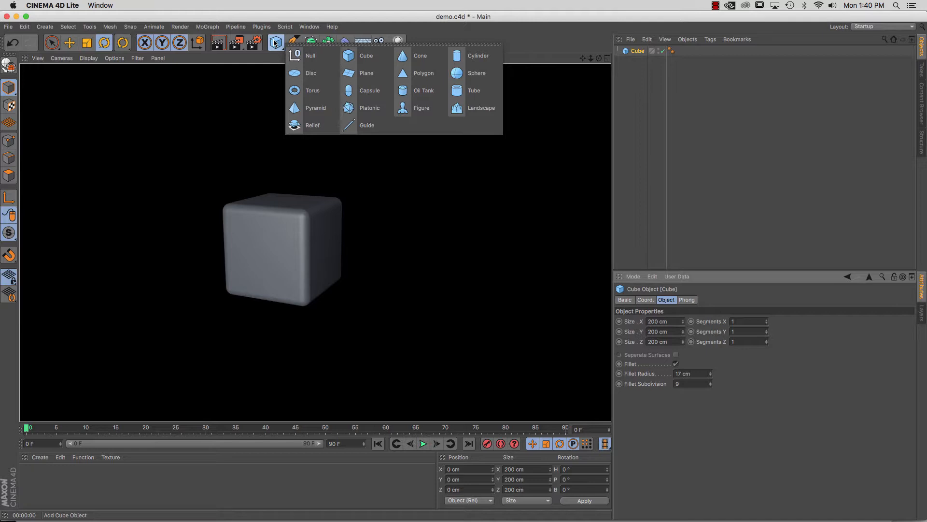
{"action": "left_click", "coordinate": [644, 58]}
{"action": "left_click", "coordinate": [643, 56]}
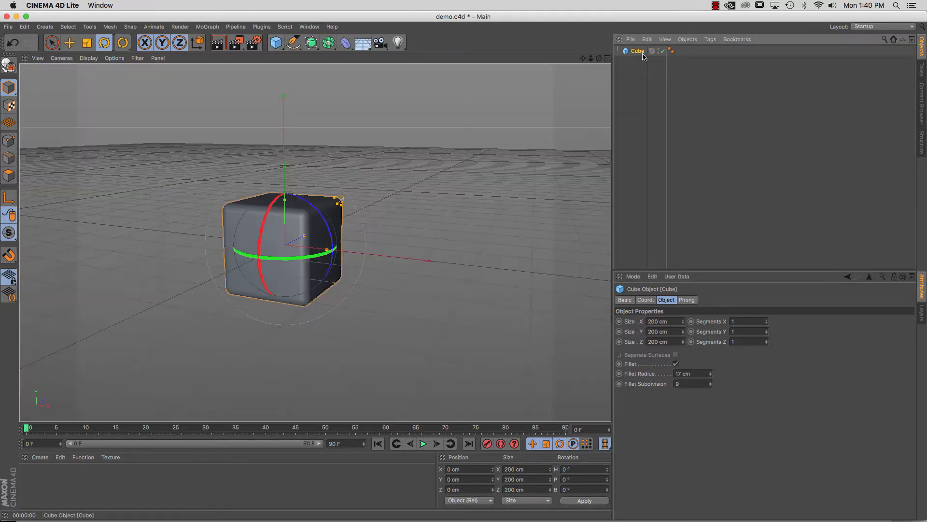
{"action": "key", "text": "Delete"}
{"action": "left_click", "coordinate": [276, 43]}
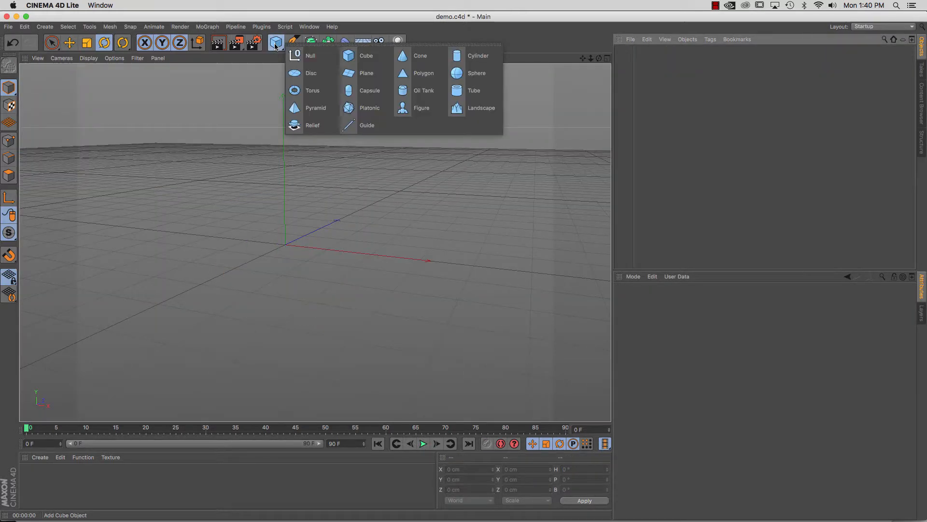
{"action": "left_click", "coordinate": [406, 56]}
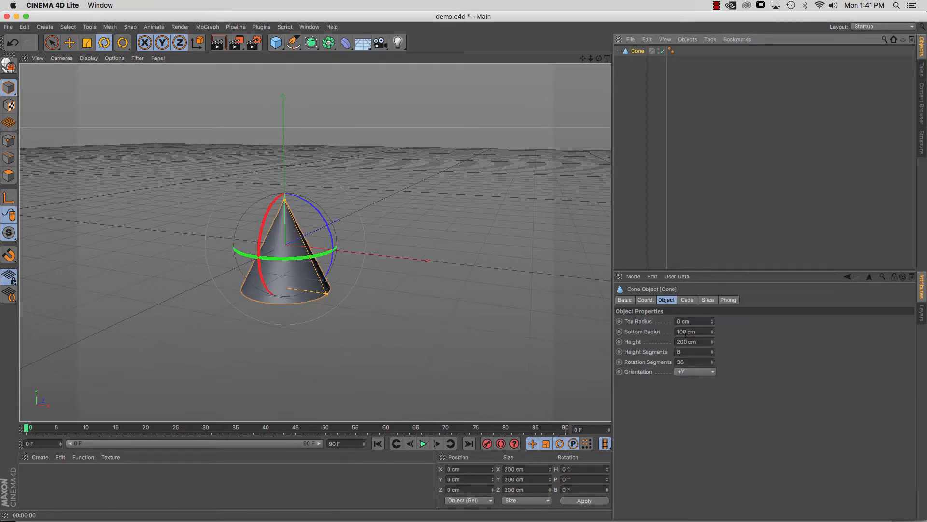
Set the cone's top radius to 50 cm and shrink it in the viewport to about 7 cm.
{"action": "left_click", "coordinate": [694, 321]}
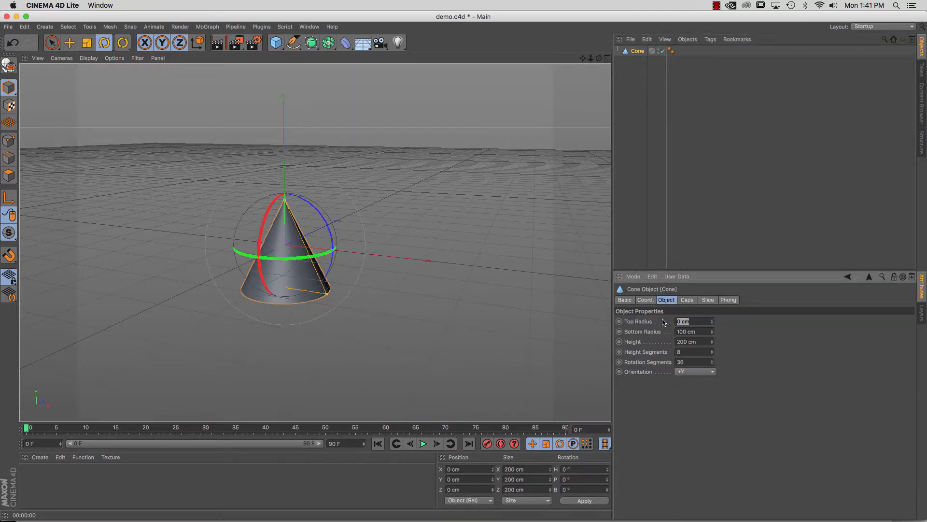
{"action": "type", "text": "50"}
{"action": "key", "text": "Return"}
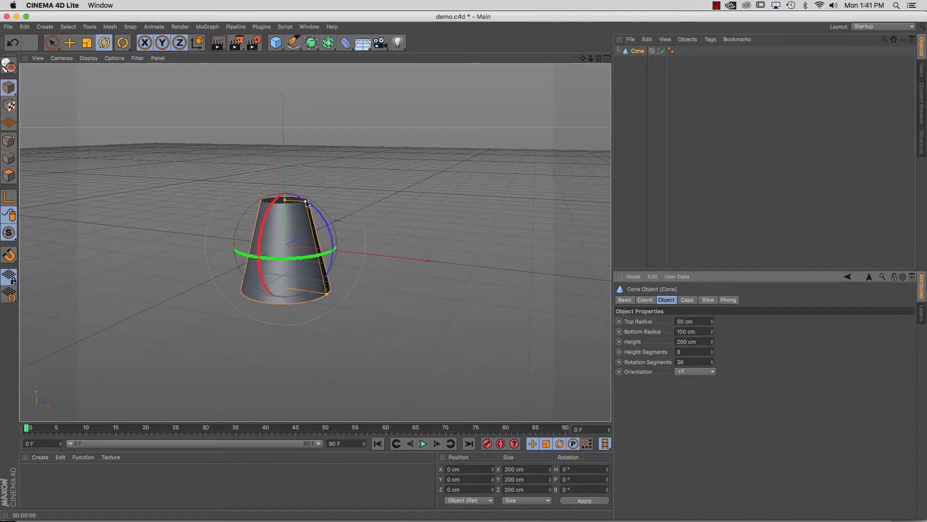
{"action": "left_click_drag", "start_coordinate": [306, 200], "coordinate": [285, 205]}
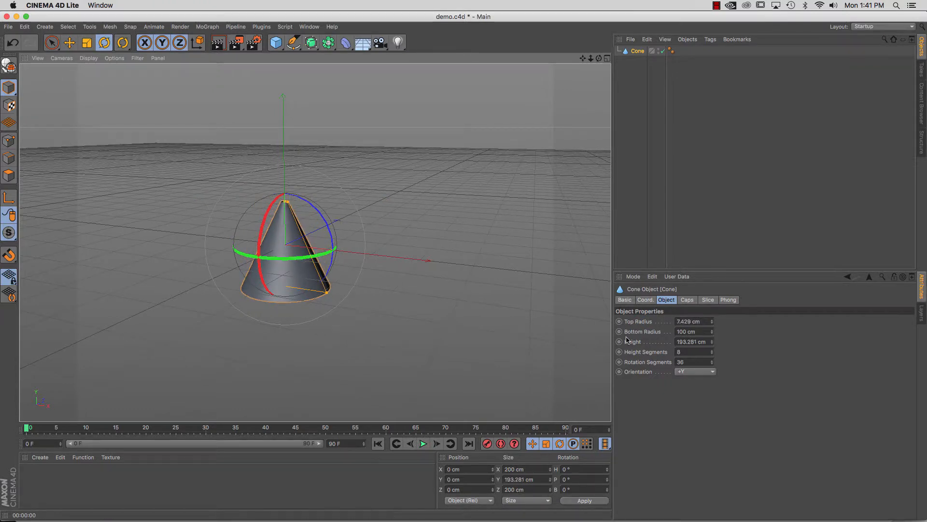
Set the cone's top radius to 0 cm.
{"action": "left_click", "coordinate": [691, 321]}
{"action": "type", "text": "0"}
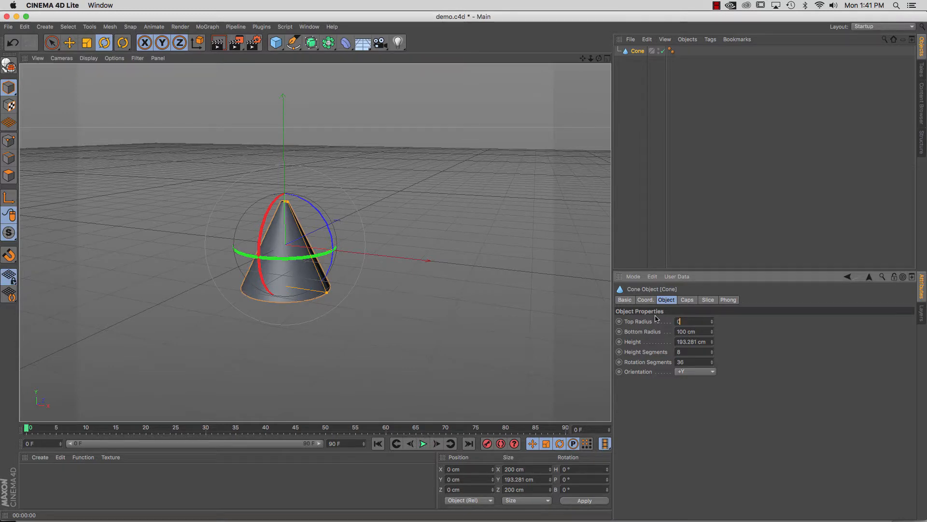
{"action": "key", "text": "Return"}
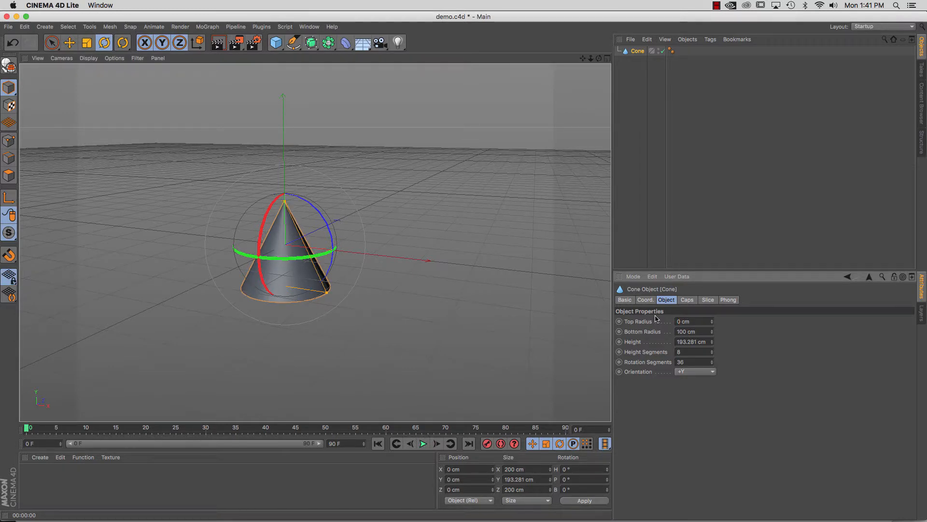
Adjust the cone's bottom radius, reducing it in the viewport to about 87 cm.
{"action": "left_click", "coordinate": [712, 330]}
{"action": "left_click_drag", "start_coordinate": [712, 330], "coordinate": [712, 320]}
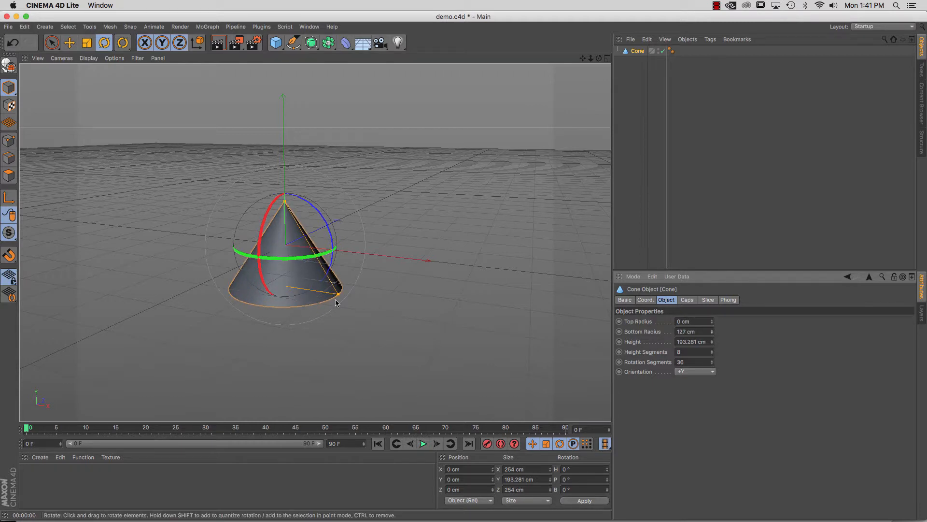
{"action": "mouse_move", "coordinate": [338, 296]}
{"action": "left_mouse_down"}
{"action": "mouse_move", "coordinate": [302, 290]}
{"action": "mouse_move", "coordinate": [322, 292]}
{"action": "left_mouse_up"}
Increase the cone's height to about 206 cm and show its cap settings.
{"action": "left_click", "coordinate": [711, 340]}
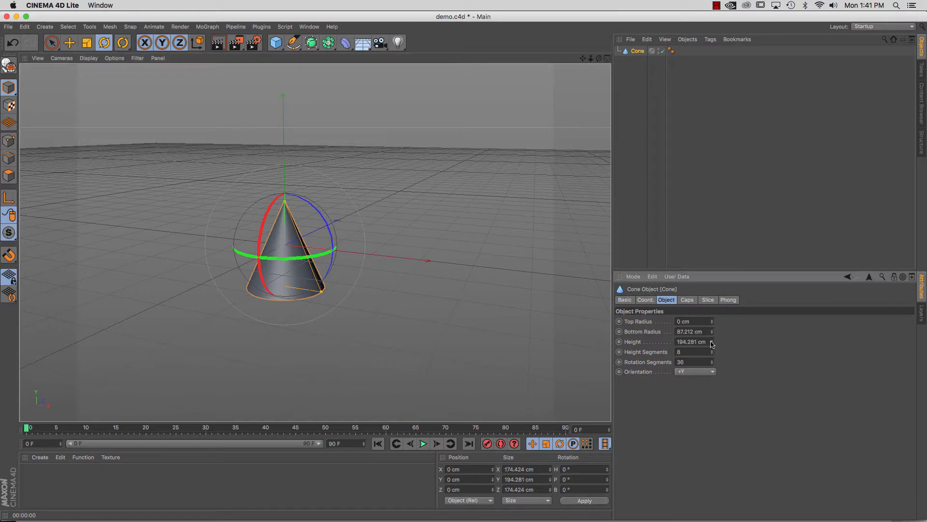
{"action": "mouse_move", "coordinate": [285, 200]}
{"action": "left_mouse_down"}
{"action": "mouse_move", "coordinate": [283, 154]}
{"action": "mouse_move", "coordinate": [284, 200]}
{"action": "left_mouse_up"}
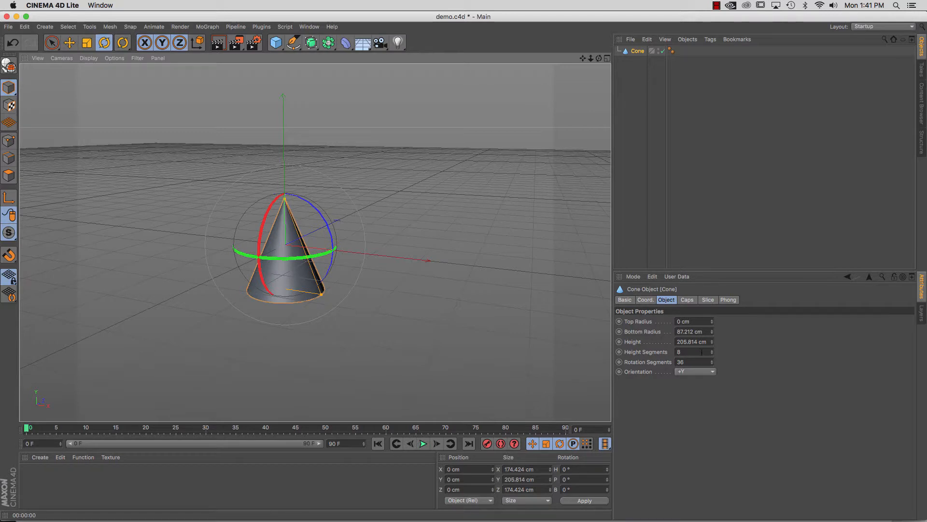
{"action": "left_click", "coordinate": [687, 300]}
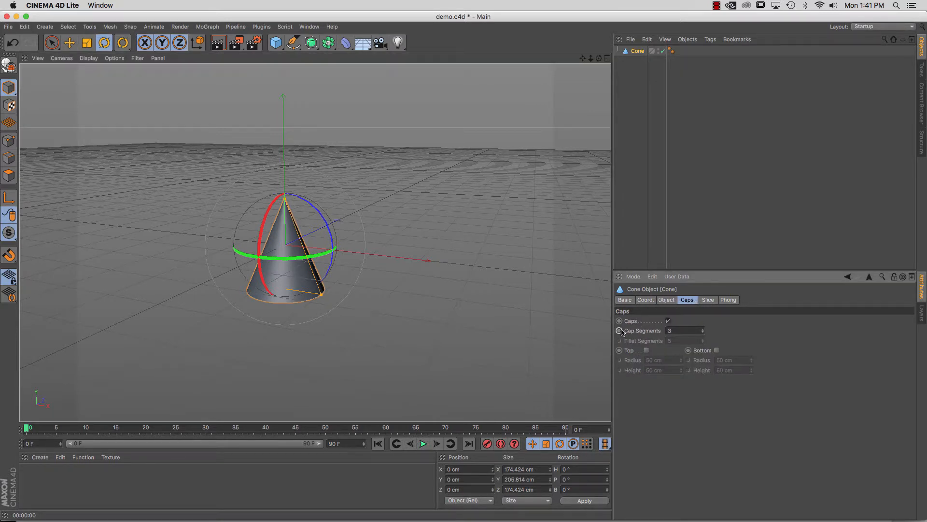
Switch the cone's caps off and back on repeatedly to compare its open and closed base.
{"action": "left_click", "coordinate": [668, 321]}
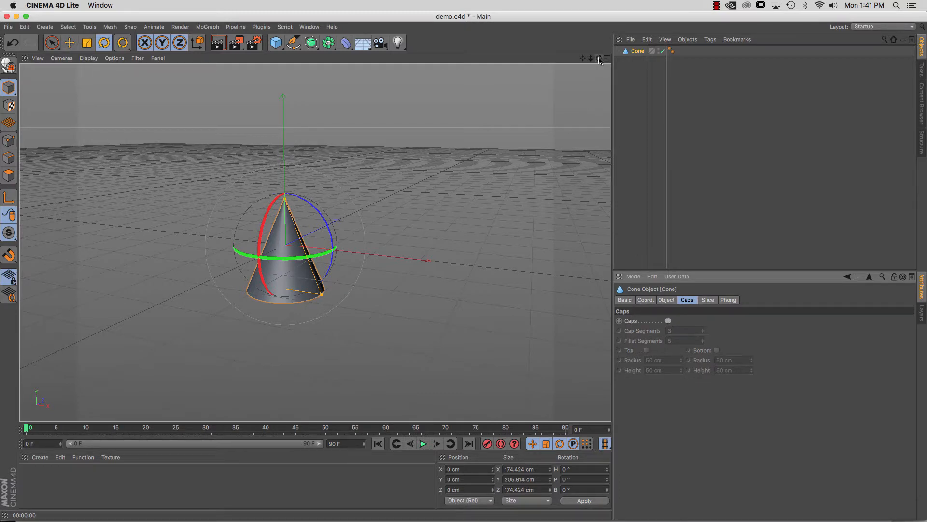
{"action": "mouse_move", "coordinate": [599, 59]}
{"action": "left_mouse_down"}
{"action": "mouse_move", "coordinate": [590, 58]}
{"action": "mouse_move", "coordinate": [599, 58]}
{"action": "left_mouse_up"}
{"action": "left_click_drag", "start_coordinate": [315, 242], "coordinate": [346, 269], "text": "alt"}
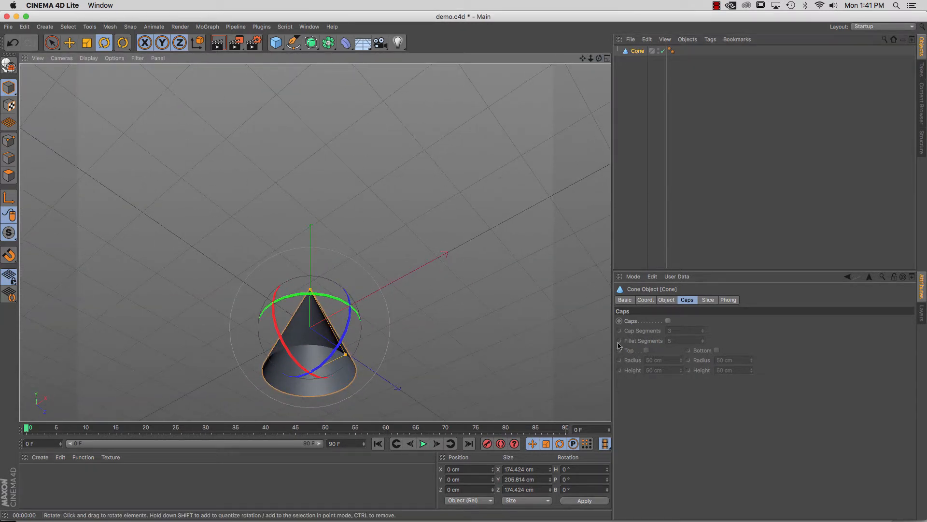
{"action": "left_click", "coordinate": [668, 321]}
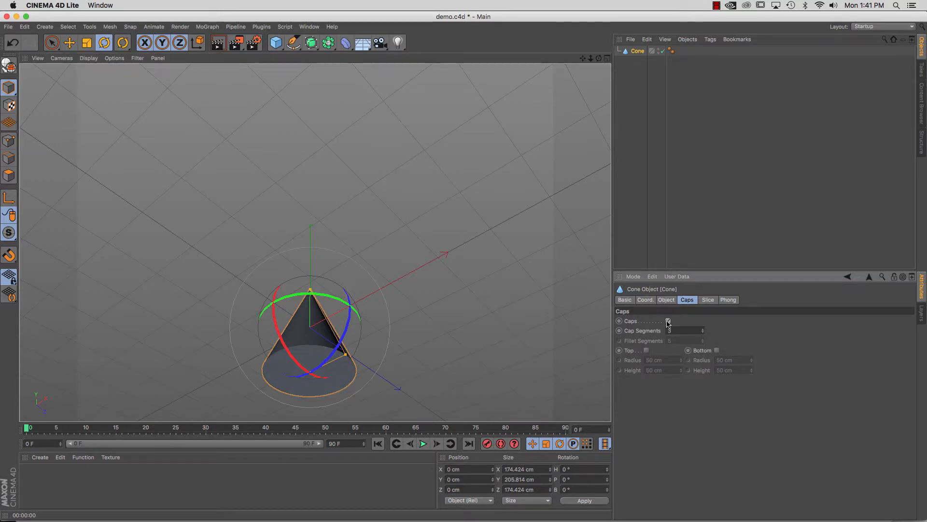
{"action": "left_click", "coordinate": [667, 321]}
{"action": "left_click", "coordinate": [668, 322]}
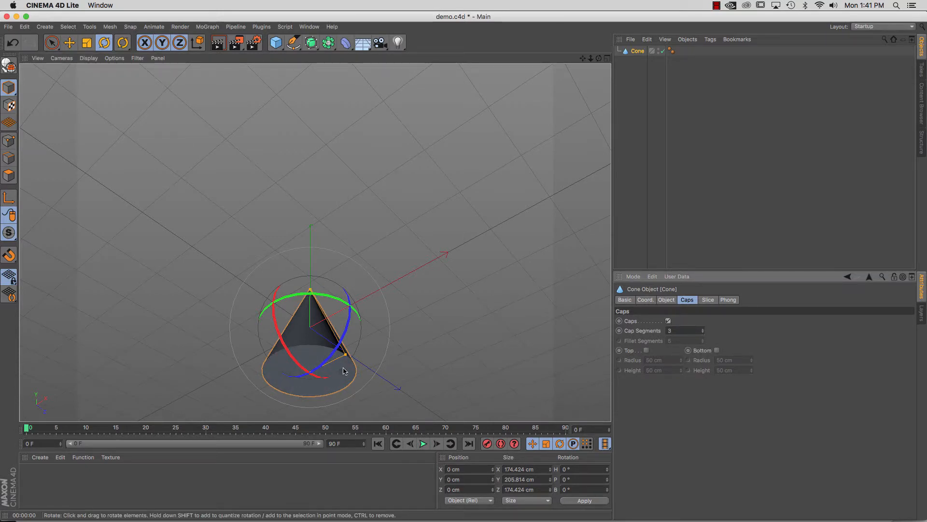
{"action": "left_click_drag", "start_coordinate": [590, 59], "coordinate": [315, 243]}
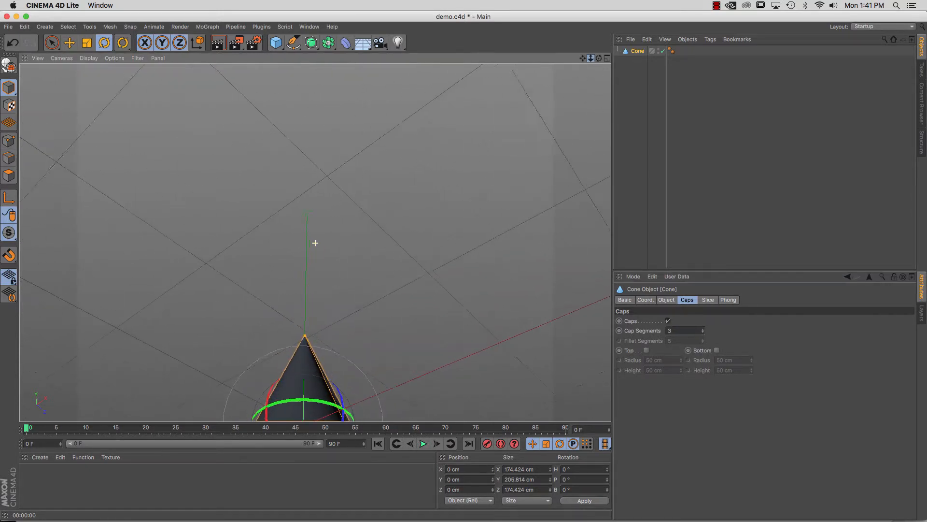
{"action": "left_click", "coordinate": [667, 321]}
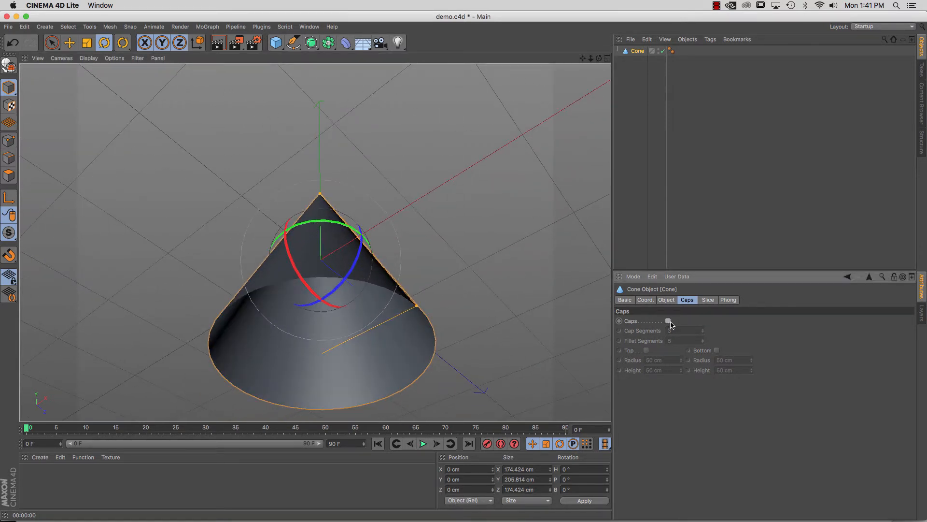
{"action": "left_click", "coordinate": [669, 322]}
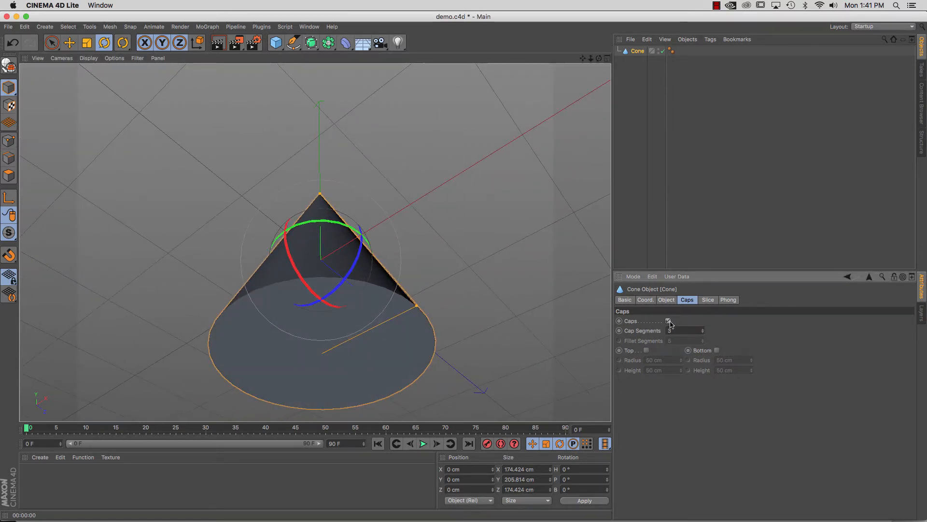
Enable the cone's top and bottom cap fillets and reduce the bottom fillet radius to about 46 cm.
{"action": "left_click", "coordinate": [647, 351]}
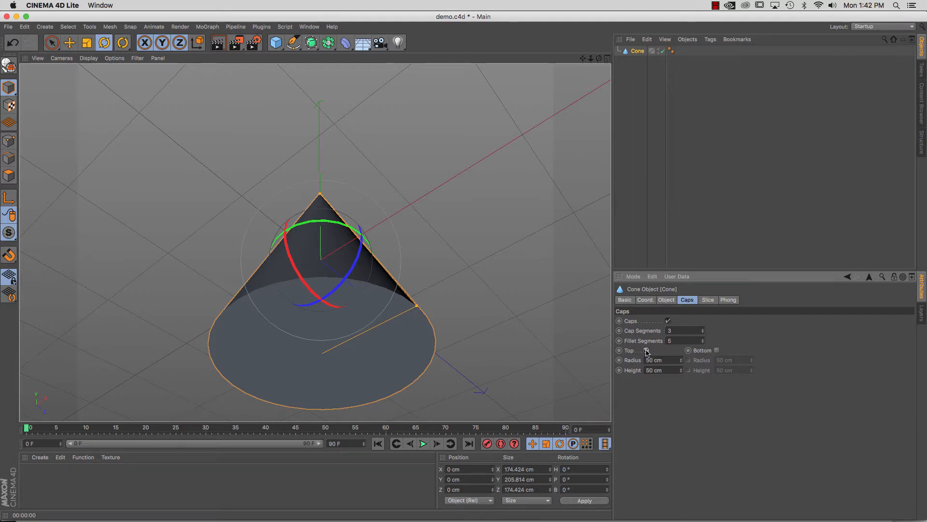
{"action": "left_click", "coordinate": [717, 350]}
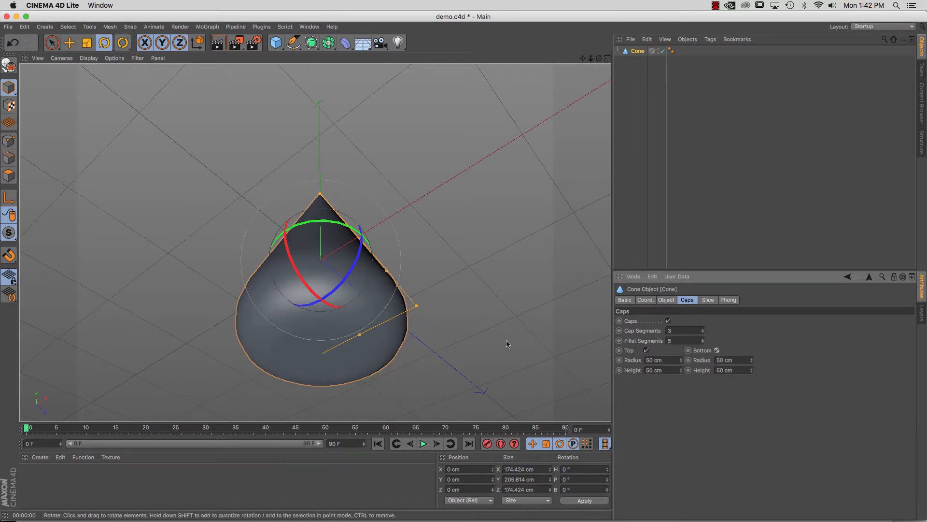
{"action": "mouse_move", "coordinate": [365, 333]}
{"action": "left_mouse_down"}
{"action": "mouse_move", "coordinate": [410, 318]}
{"action": "mouse_move", "coordinate": [415, 327]}
{"action": "mouse_move", "coordinate": [364, 334]}
{"action": "left_mouse_up"}
{"action": "left_click_drag", "start_coordinate": [599, 58], "coordinate": [535, 153]}
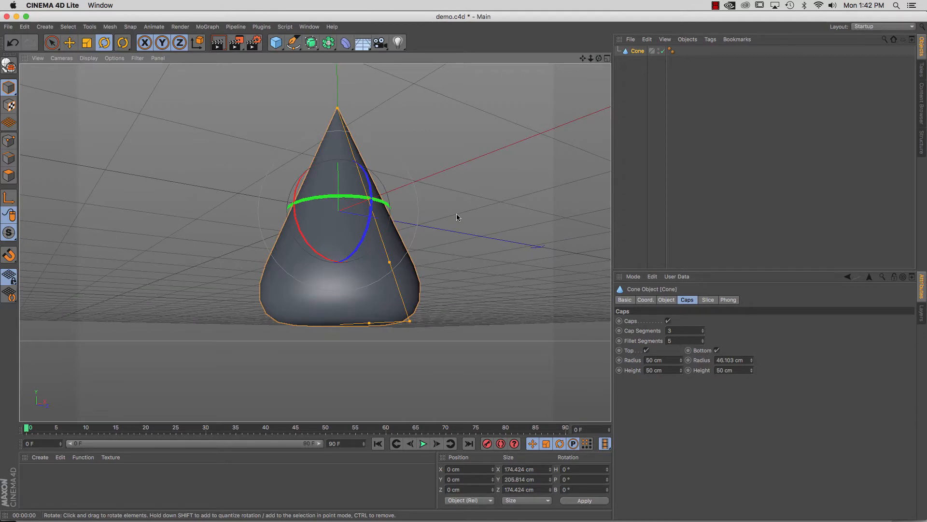
Enable slicing on the cone and raise the slice's end angle to 288°.
{"action": "left_click", "coordinate": [708, 300]}
{"action": "left_click", "coordinate": [661, 321]}
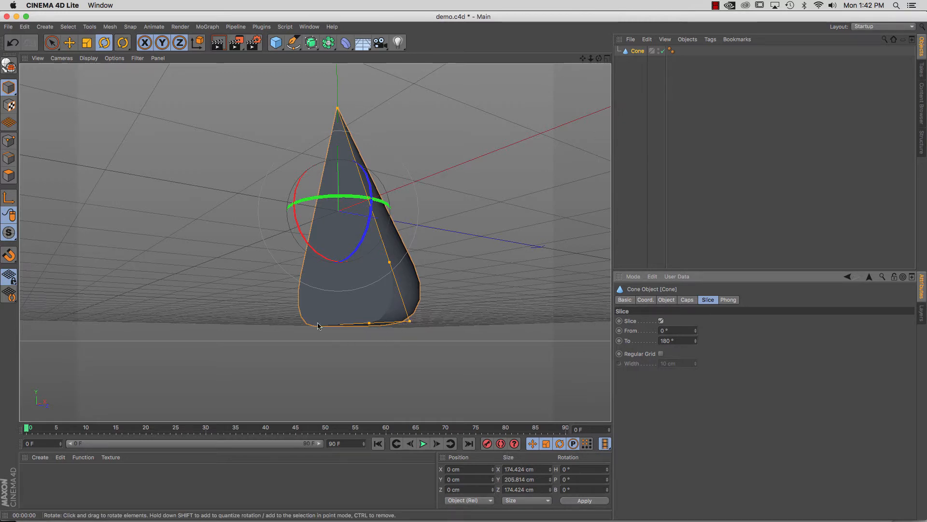
{"action": "left_click_drag", "start_coordinate": [599, 57], "coordinate": [314, 242]}
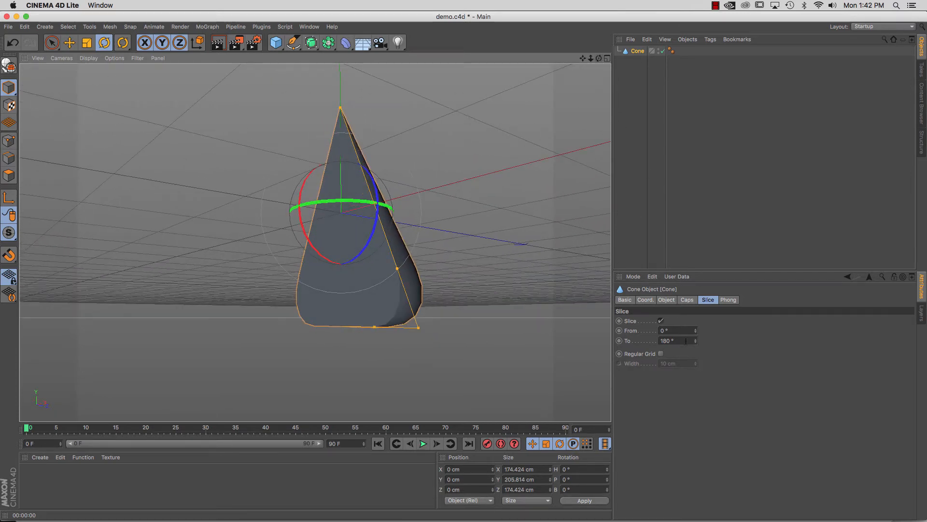
{"action": "left_click_drag", "start_coordinate": [696, 342], "coordinate": [696, 343]}
{"action": "mouse_move", "coordinate": [599, 59]}
{"action": "left_mouse_down"}
{"action": "mouse_move", "coordinate": [315, 243]}
{"action": "mouse_move", "coordinate": [599, 59]}
{"action": "left_mouse_up"}
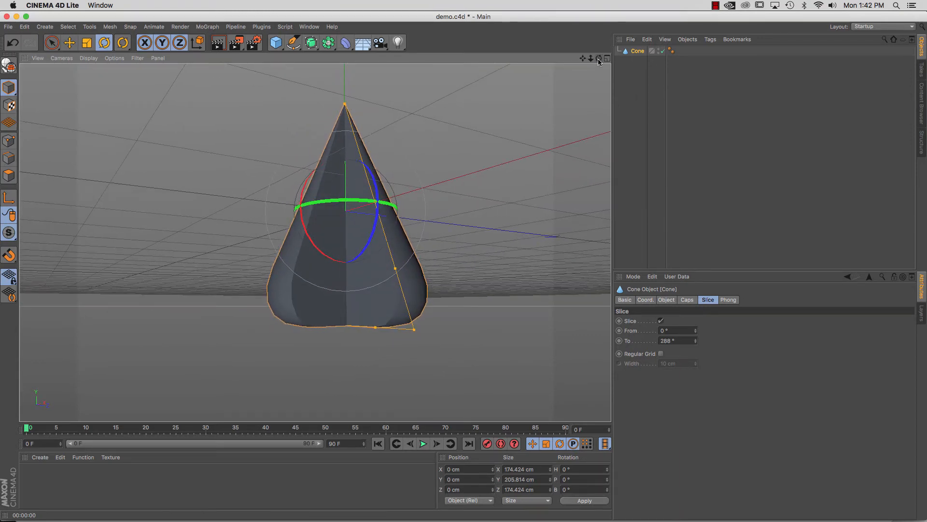
{"action": "left_click", "coordinate": [276, 46]}
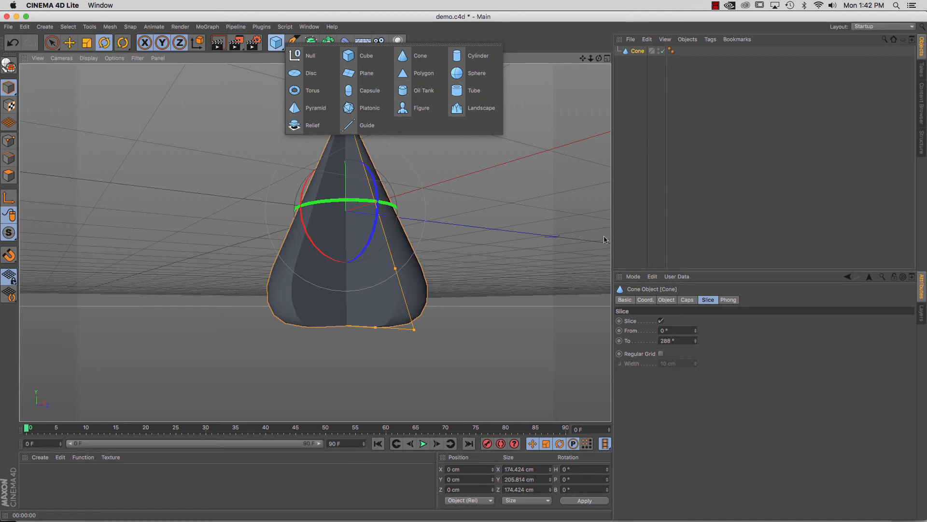
{"action": "left_click", "coordinate": [688, 353]}
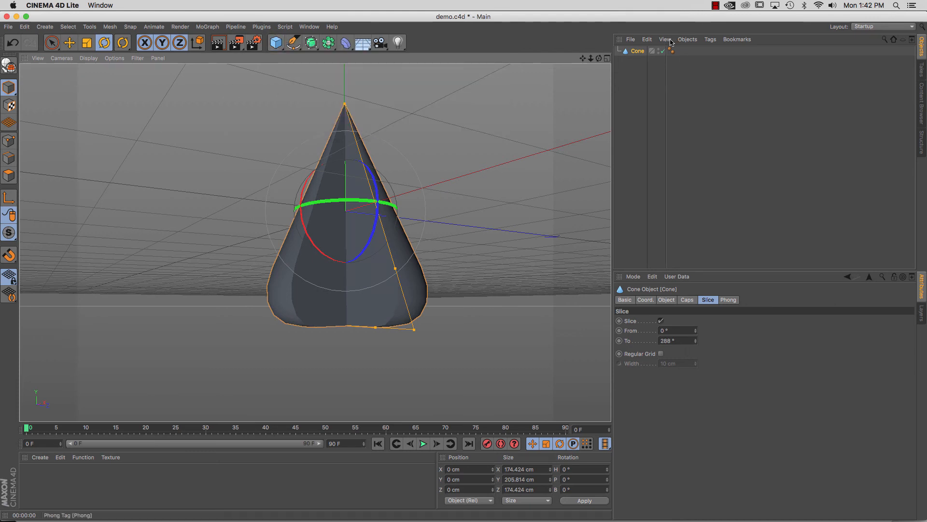
{"action": "left_click", "coordinate": [715, 5]}
{"action": "left_click", "coordinate": [736, 41]}
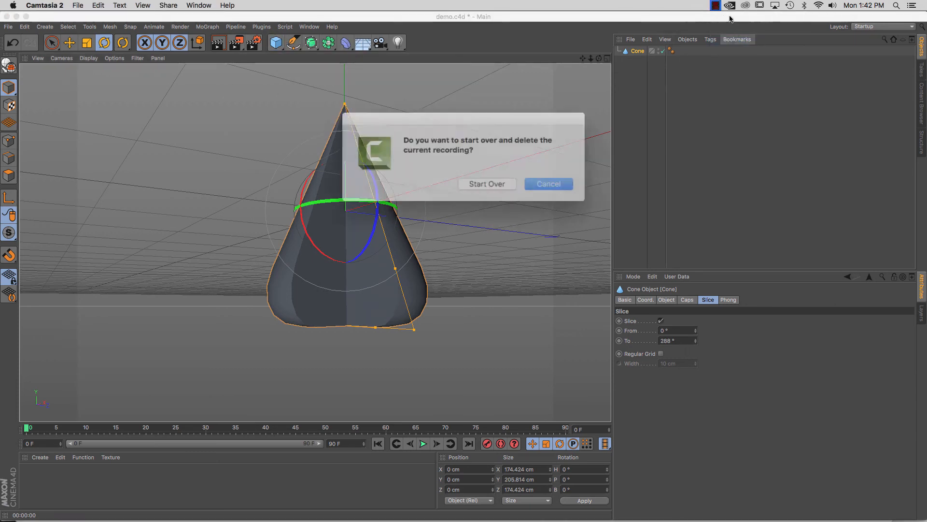
{"action": "left_click", "coordinate": [535, 179]}
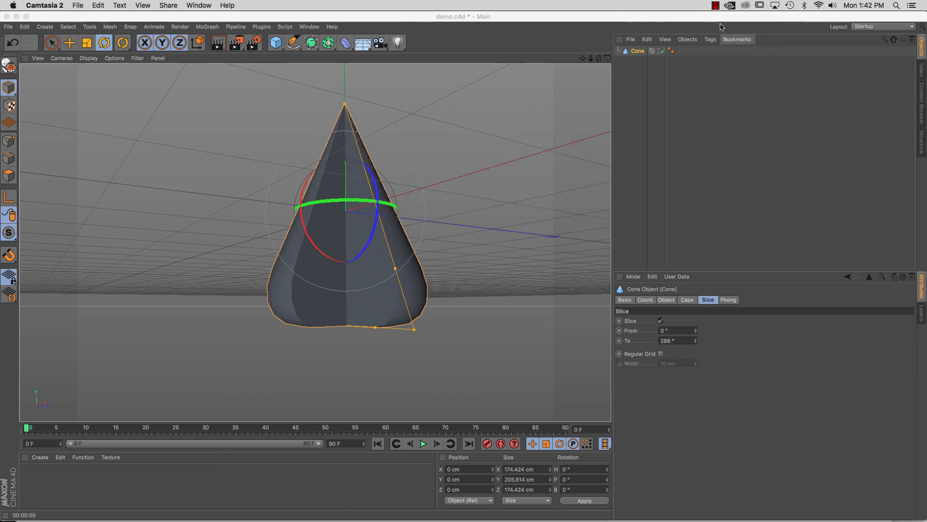